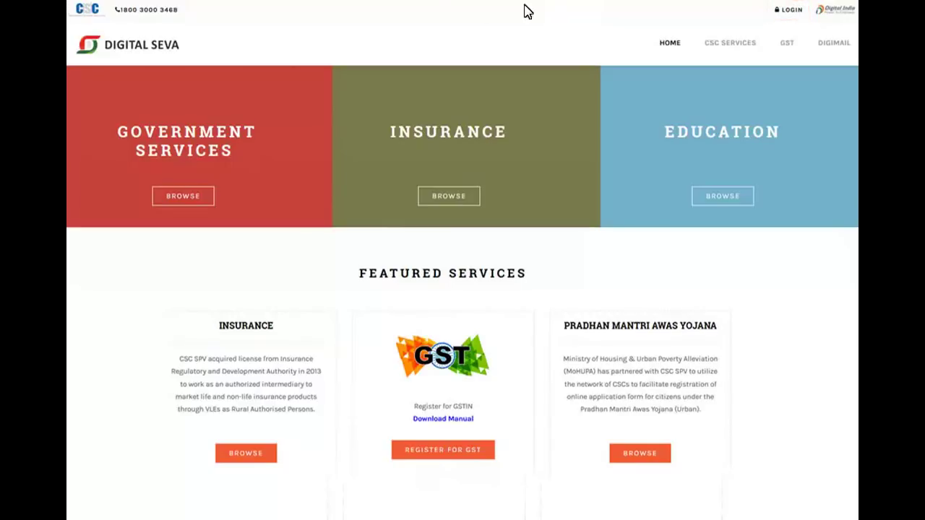
Step: Sign in to the Digital Seva portal with the CSC ID and password
{"action": "left_click", "coordinate": [790, 10]}
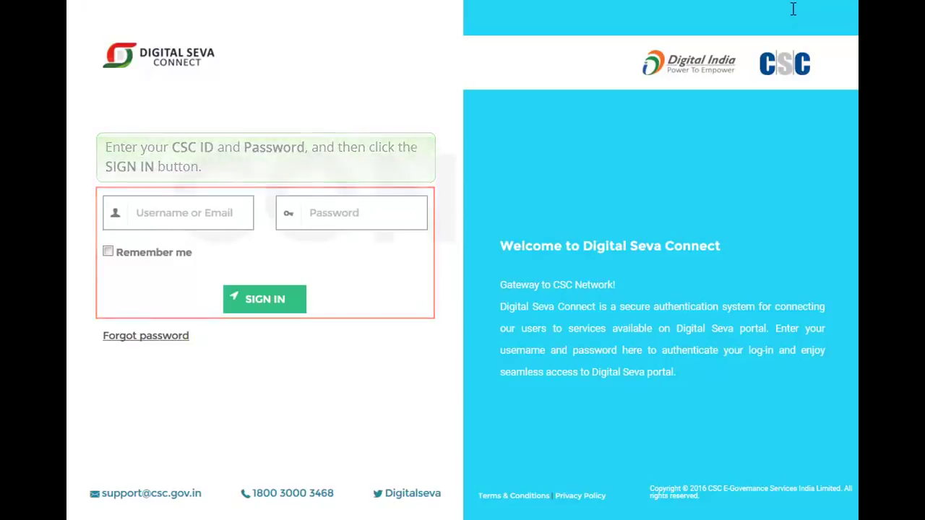
{"action": "left_click", "coordinate": [138, 210]}
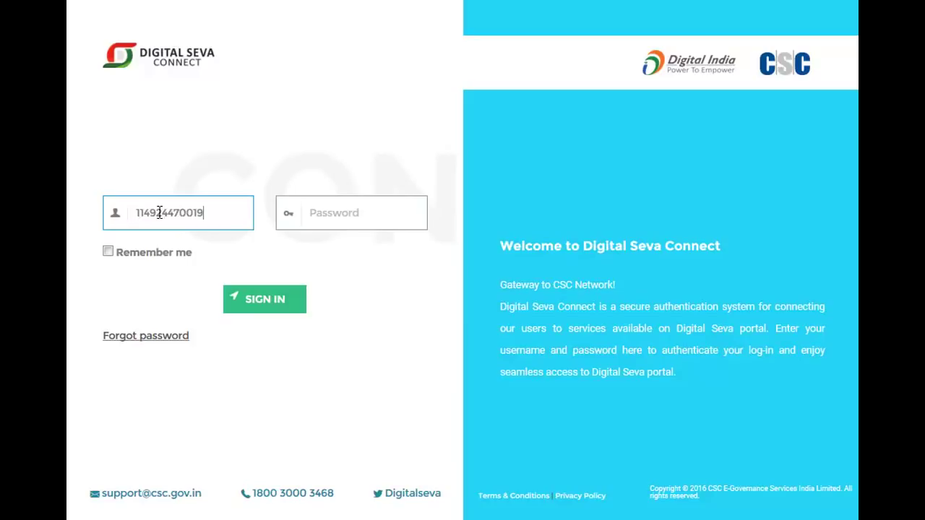
{"action": "left_click", "coordinate": [304, 213]}
{"action": "type", "text": "*******"}
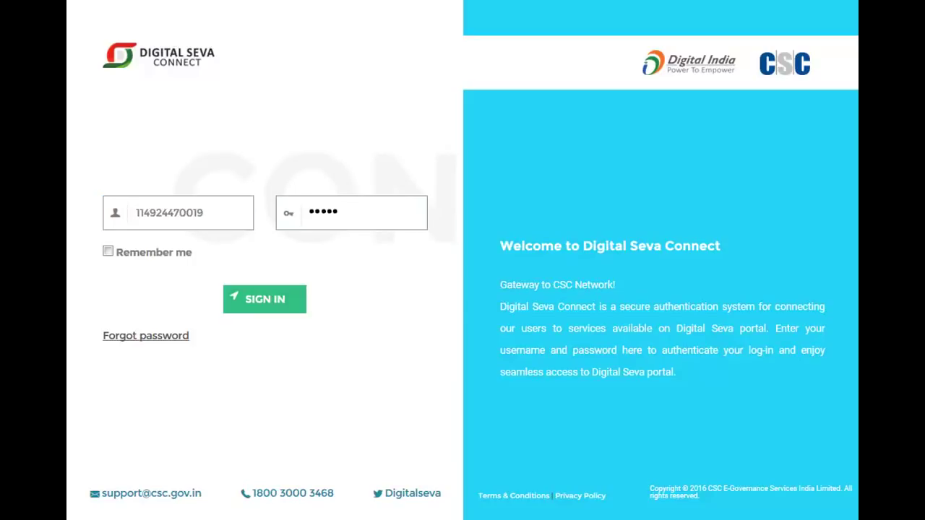
{"action": "type", "text": "***"}
{"action": "left_click", "coordinate": [264, 308]}
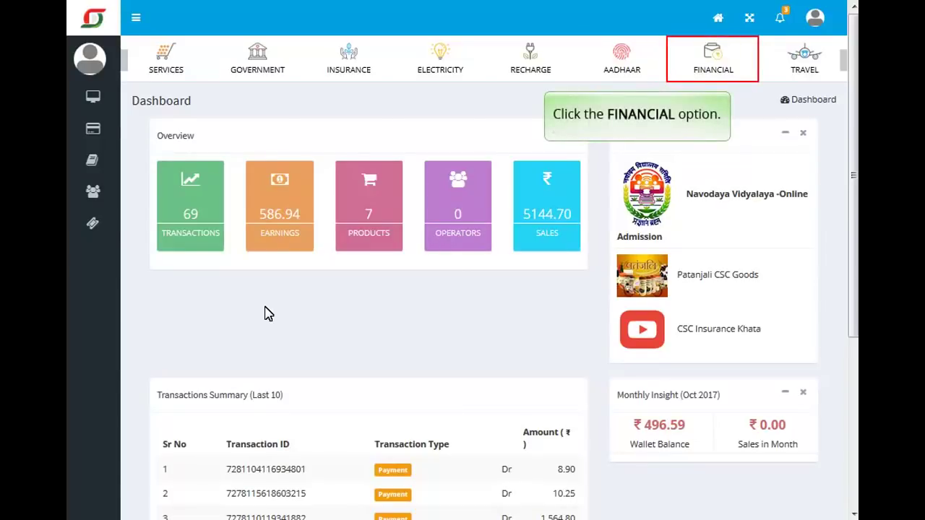
Step: Open the SBI Electronic Toll FASTag service under Financial > Electronic Toll
{"action": "left_click", "coordinate": [713, 58]}
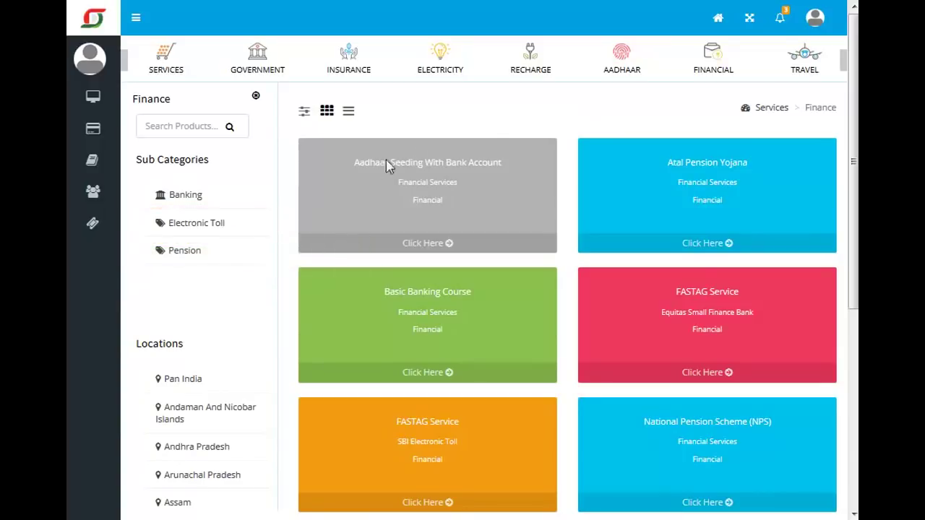
{"action": "left_click", "coordinate": [202, 225]}
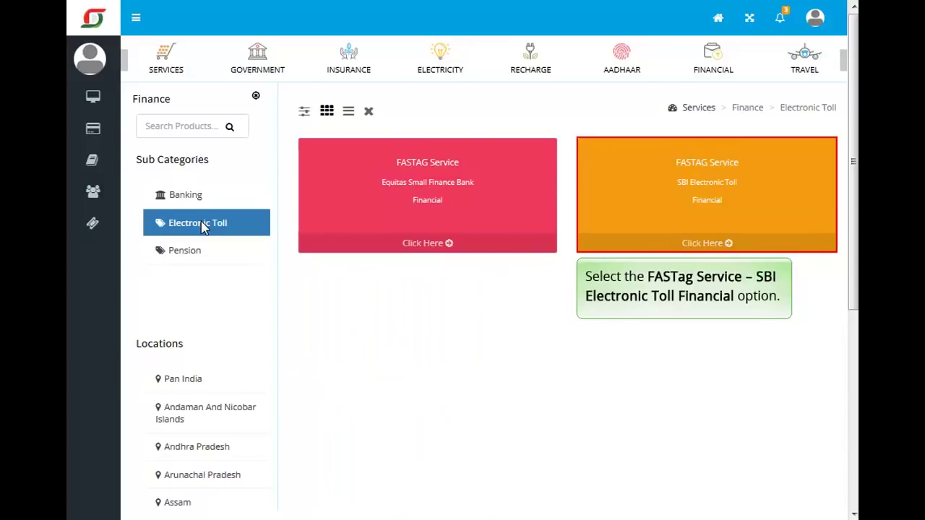
{"action": "left_click", "coordinate": [729, 247]}
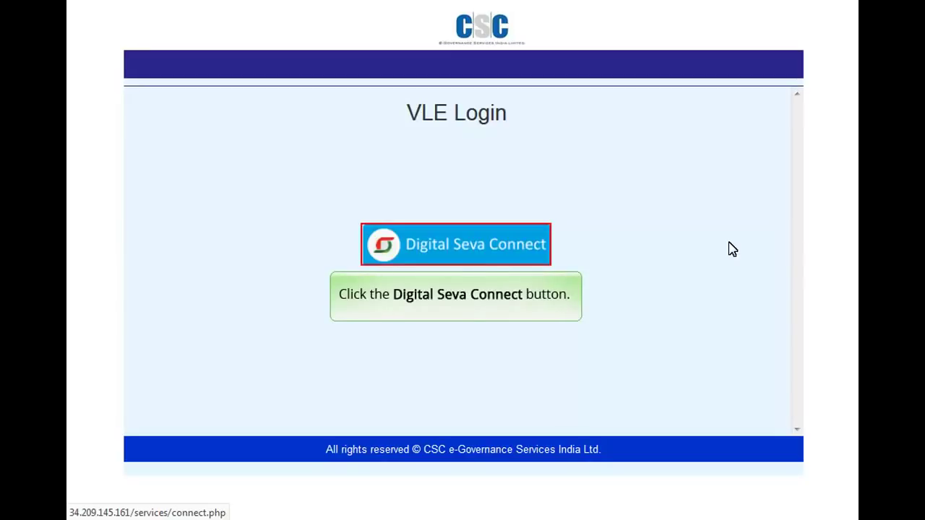
Step: Sign in through Digital Seva Connect with the CSC account ID and password
{"action": "left_click", "coordinate": [474, 260]}
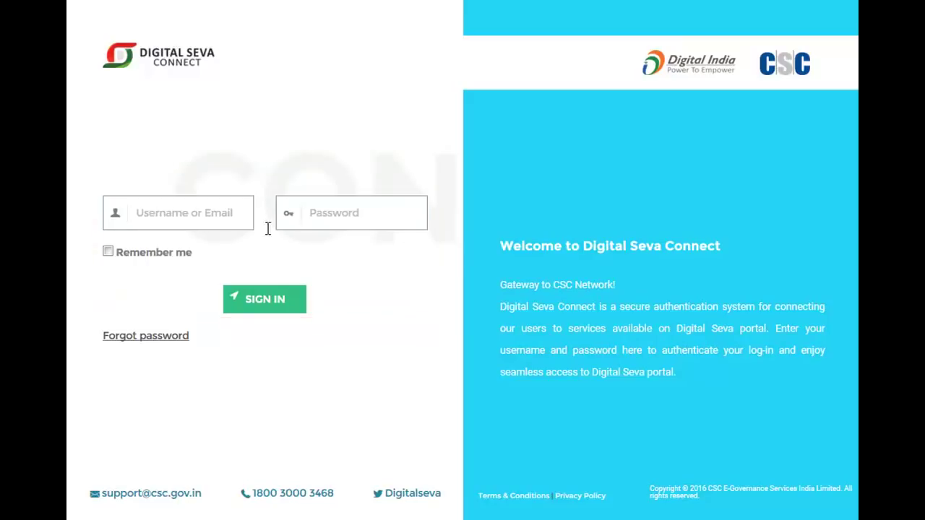
{"action": "left_click", "coordinate": [136, 212]}
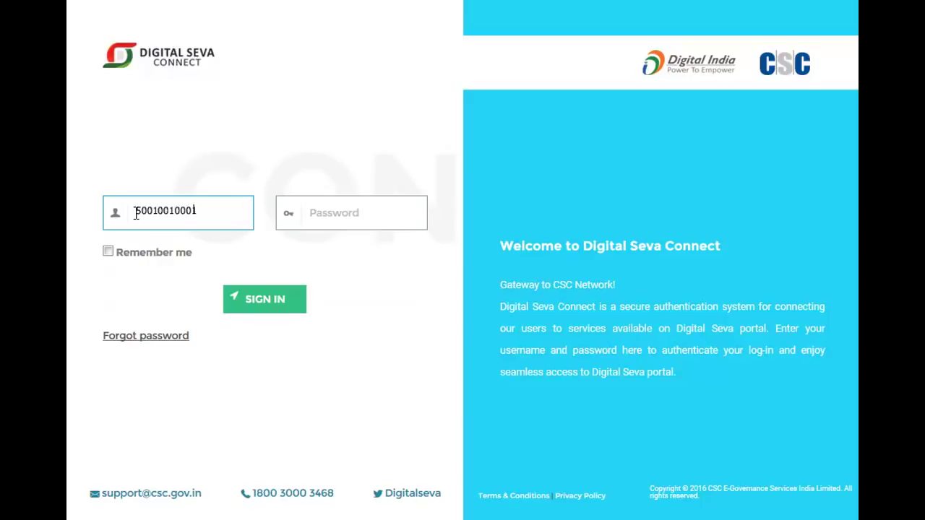
{"action": "left_click", "coordinate": [310, 214]}
{"action": "type", "text": "************"}
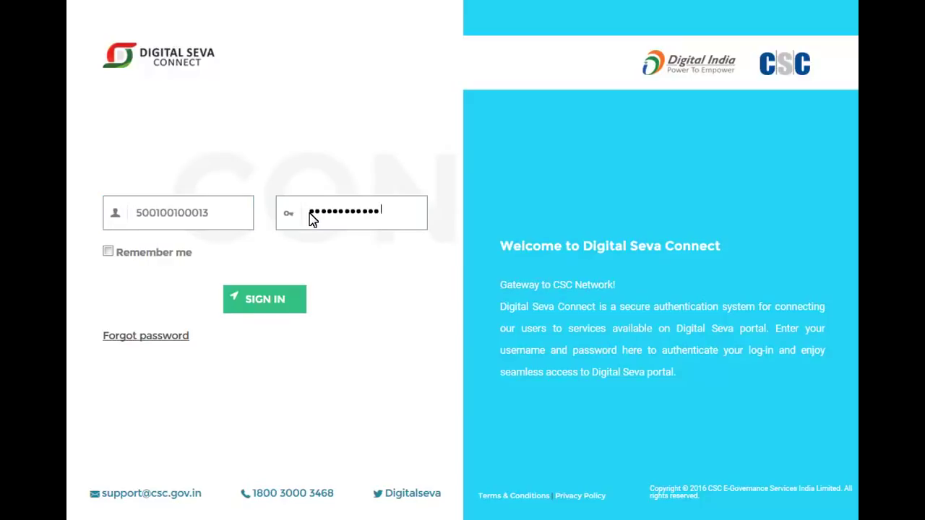
{"action": "left_click", "coordinate": [263, 301]}
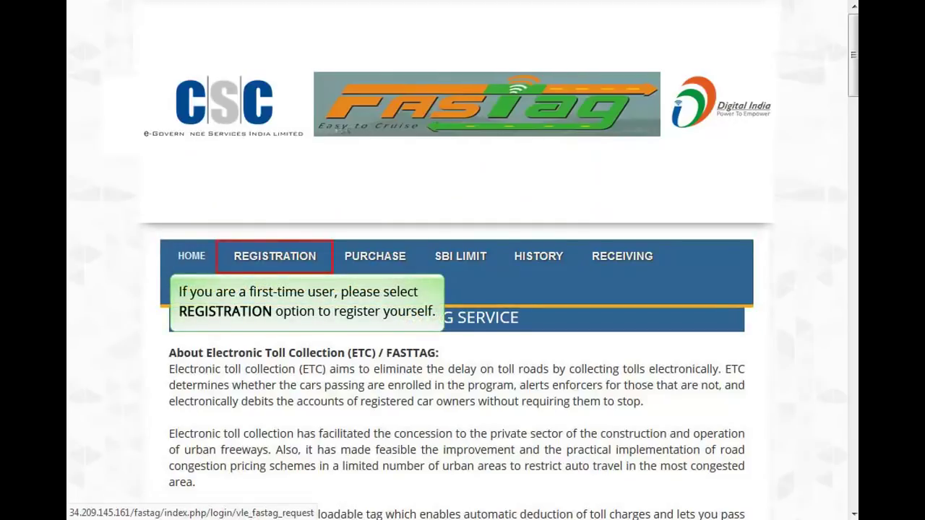
Step: Fill in and submit the first-time FASTag registration form with declarations accepted
{"action": "left_click", "coordinate": [273, 255]}
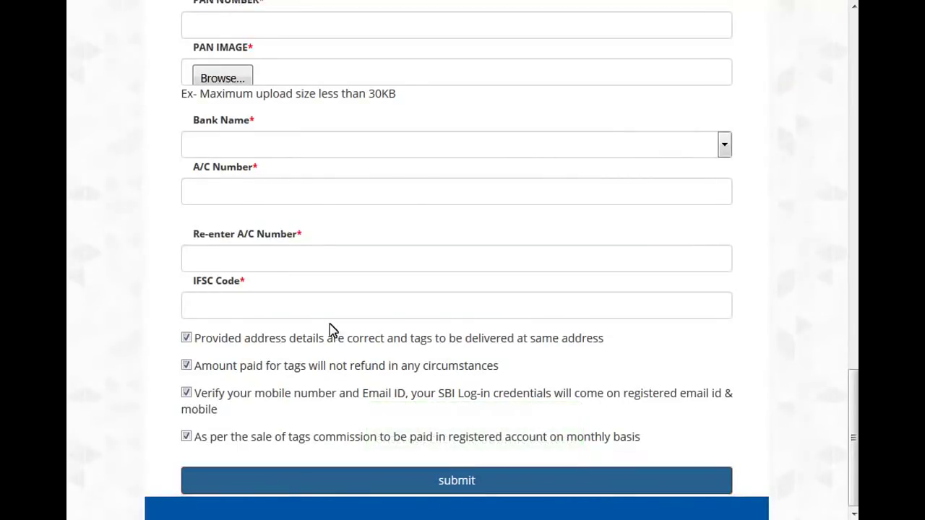
{"action": "left_click", "coordinate": [458, 483]}
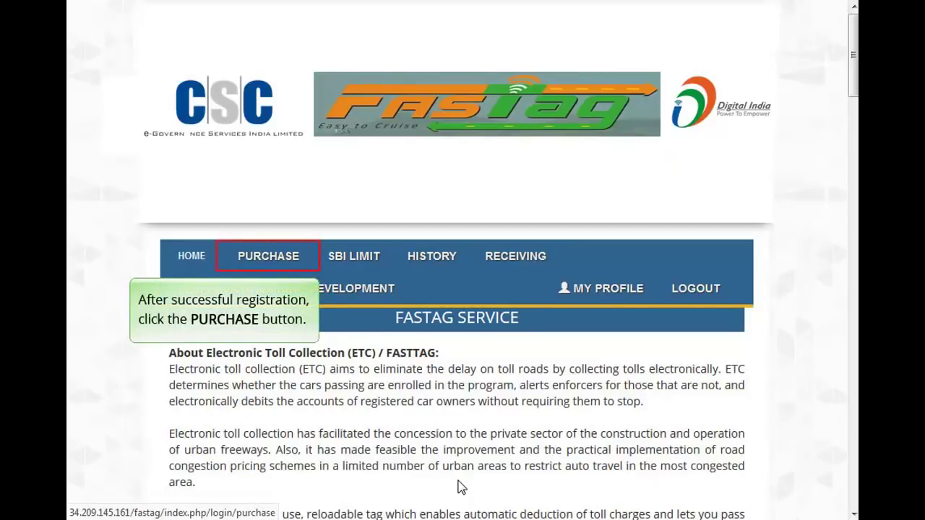
Step: Order 20 Car/Jeep FASTags at 100.00 each (₹2000 total) and submit for payment
{"action": "left_click", "coordinate": [269, 255]}
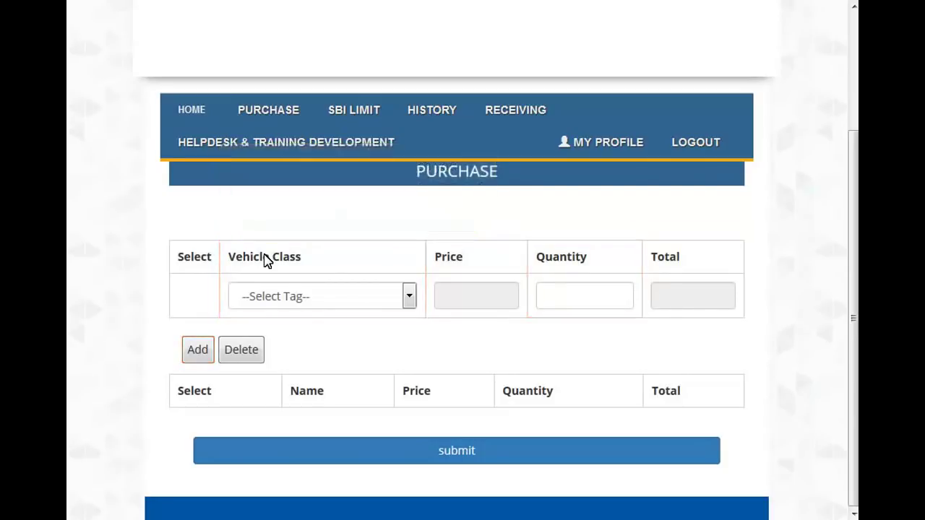
{"action": "left_click", "coordinate": [409, 298]}
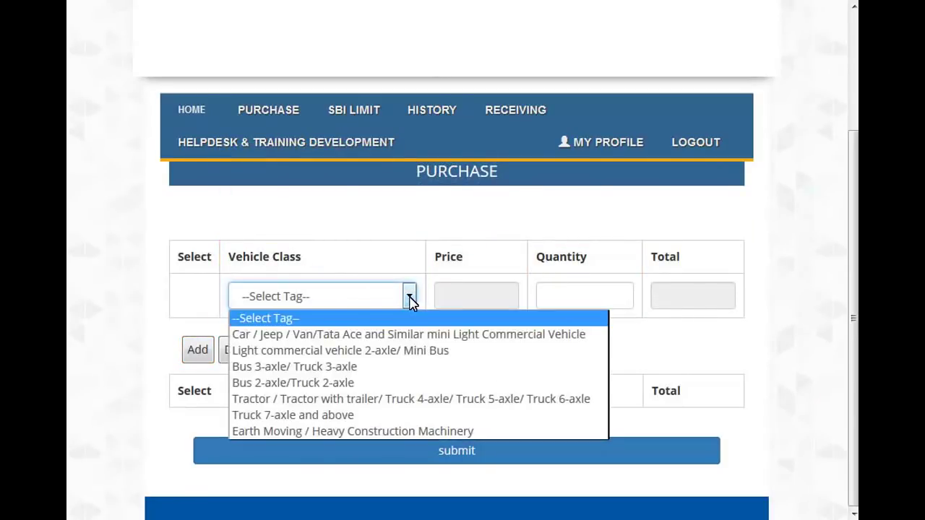
{"action": "left_click", "coordinate": [387, 334]}
{"action": "key", "text": "Tab"}
{"action": "type", "text": "20"}
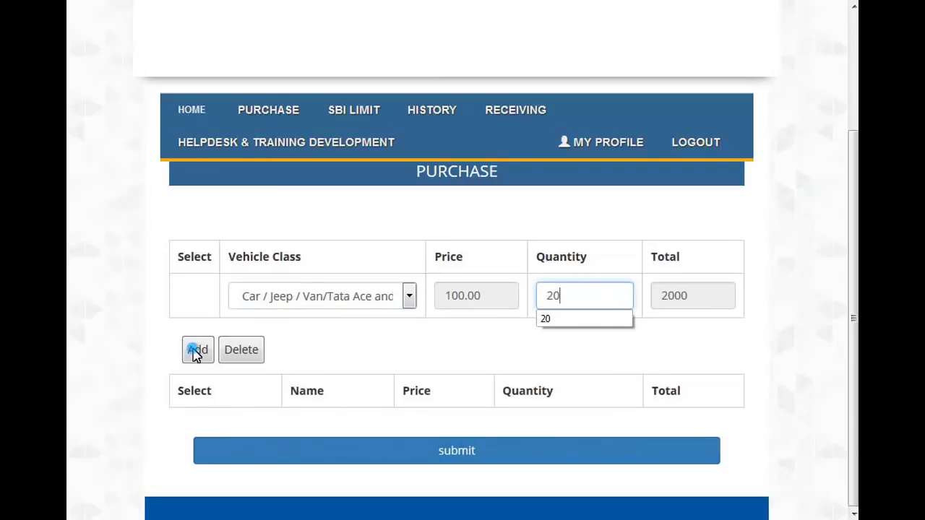
{"action": "left_click", "coordinate": [195, 352]}
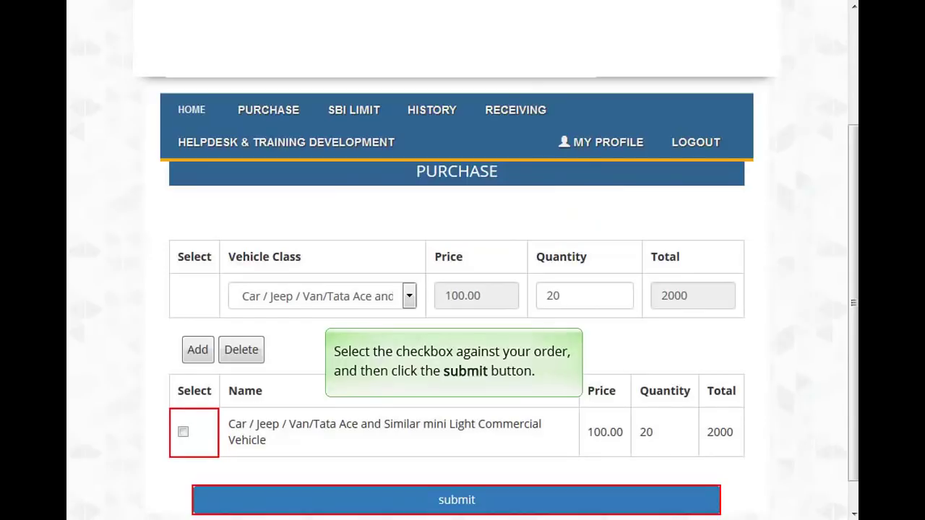
{"action": "left_click", "coordinate": [183, 432]}
{"action": "left_click", "coordinate": [432, 499]}
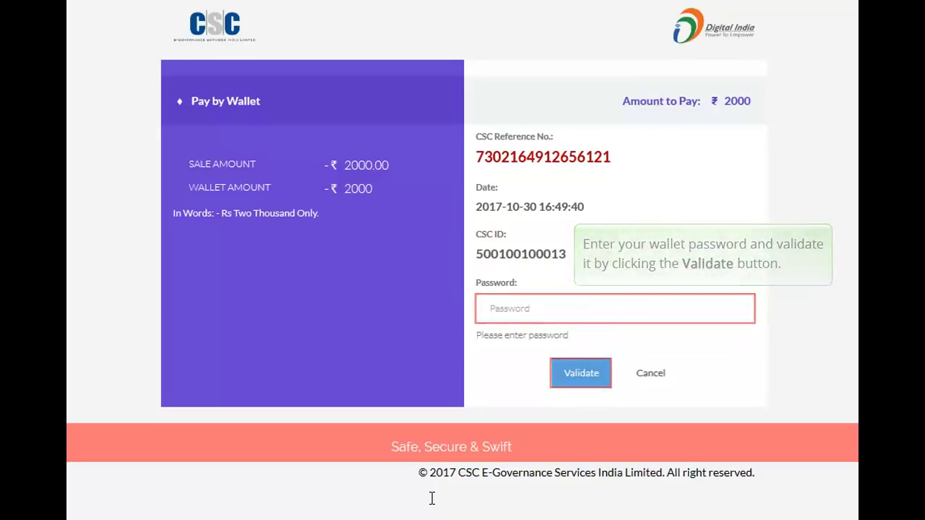
Step: Validate the wallet password and pay ₹2000 using the 6-digit wallet PIN
{"action": "left_click", "coordinate": [492, 309]}
{"action": "type", "text": "••••••••••••"}
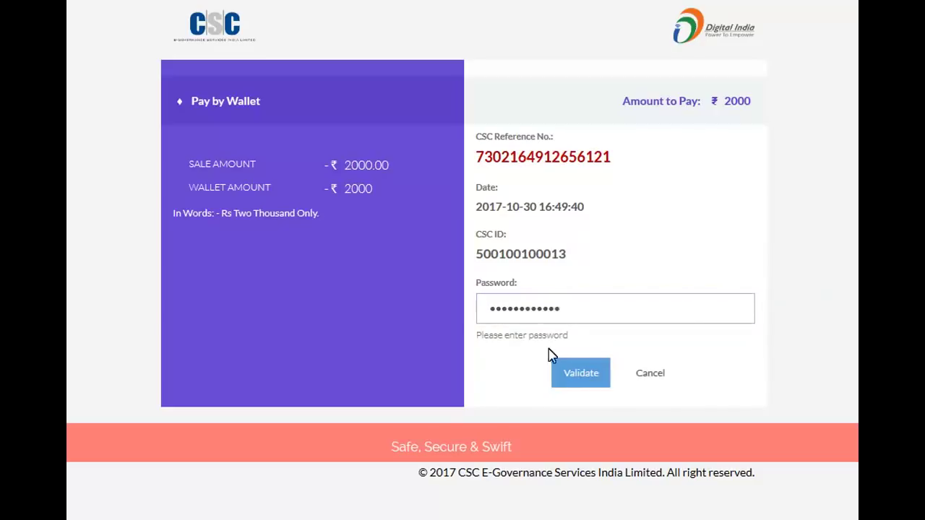
{"action": "left_click", "coordinate": [585, 374]}
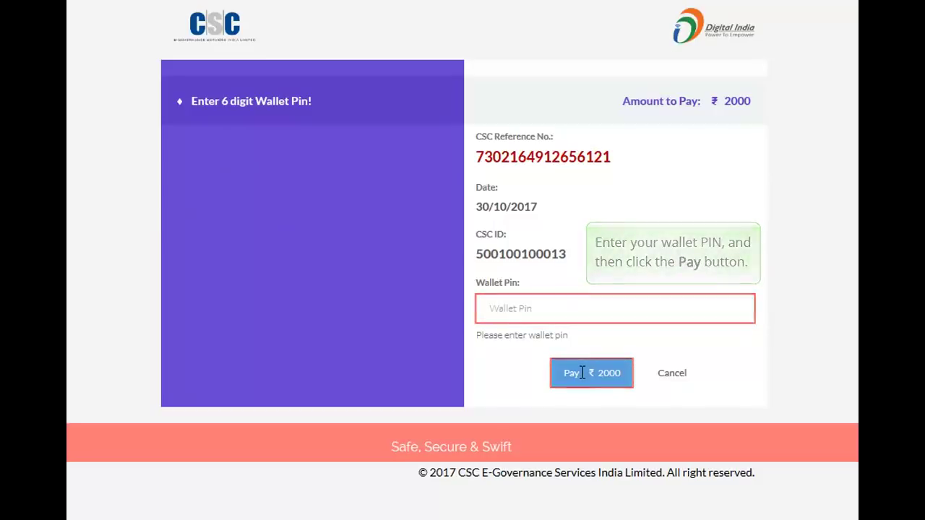
{"action": "left_click", "coordinate": [483, 306]}
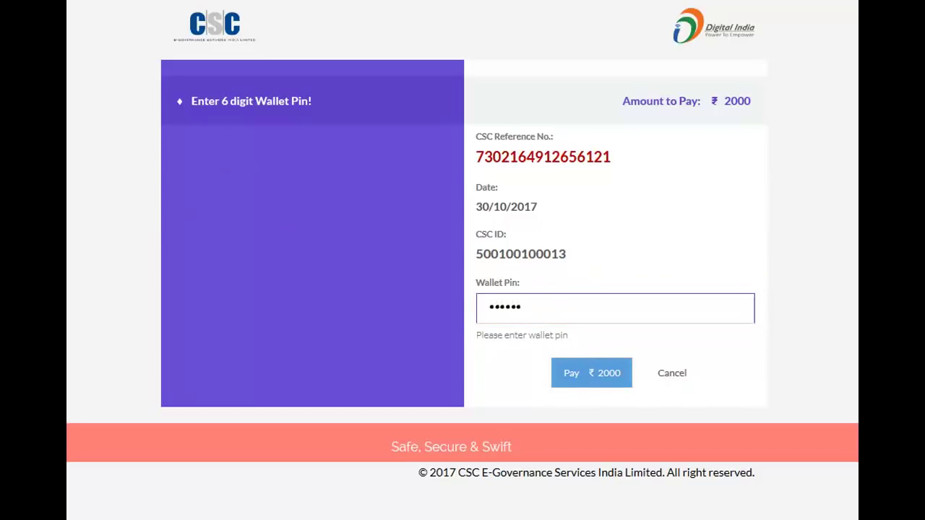
{"action": "left_click", "coordinate": [591, 377]}
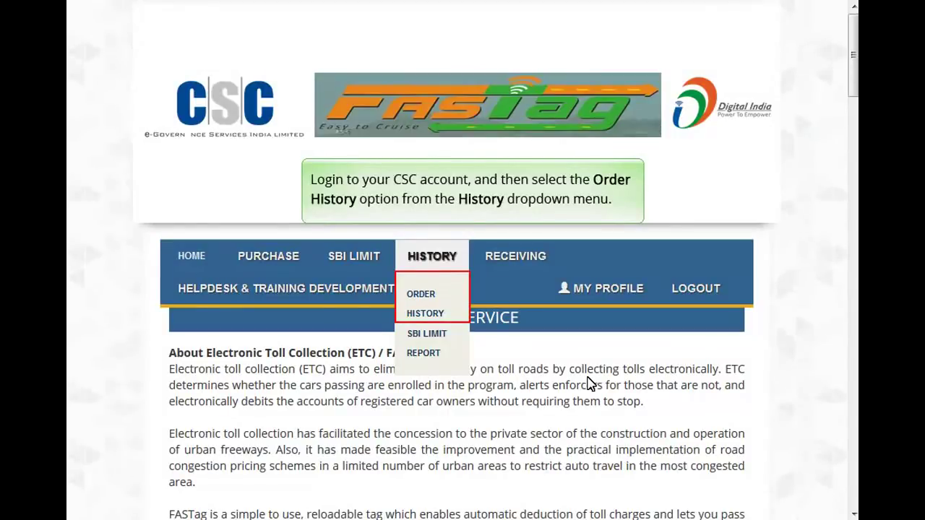
{"action": "left_click", "coordinate": [424, 311]}
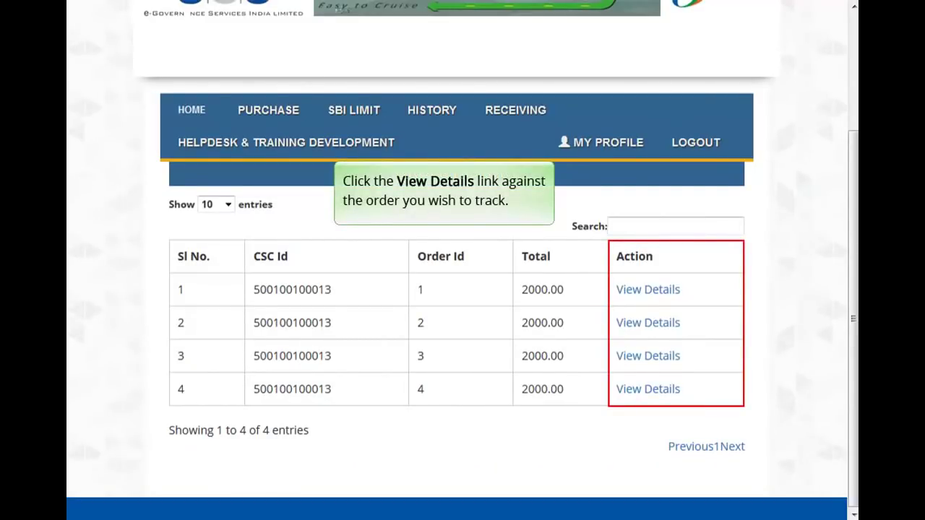
{"action": "left_click", "coordinate": [648, 290]}
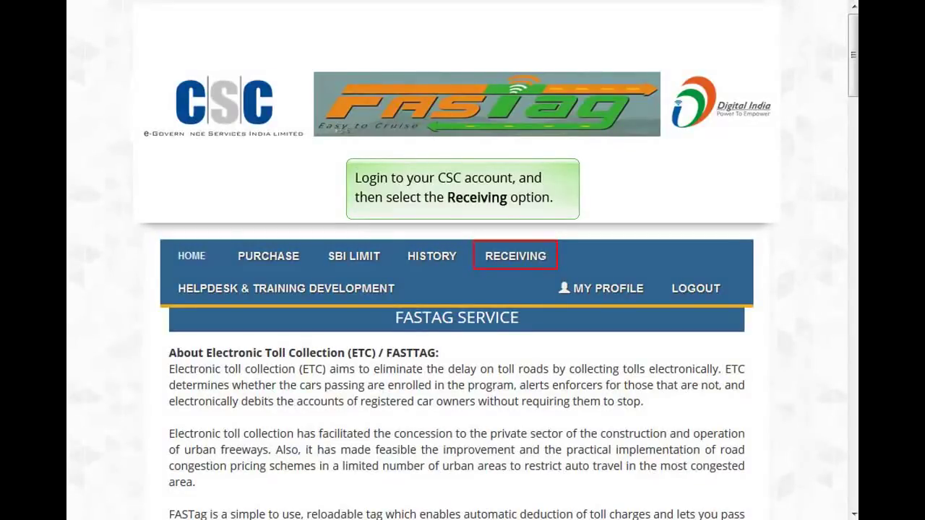
Step: Mark the dispatched 20-tag order as received in the Receiving section
{"action": "left_click", "coordinate": [519, 256]}
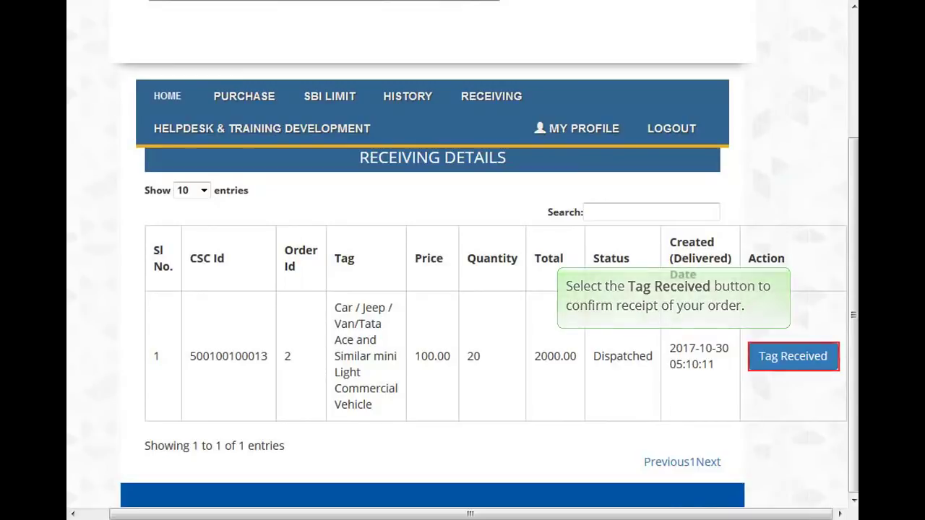
{"action": "left_click", "coordinate": [792, 356]}
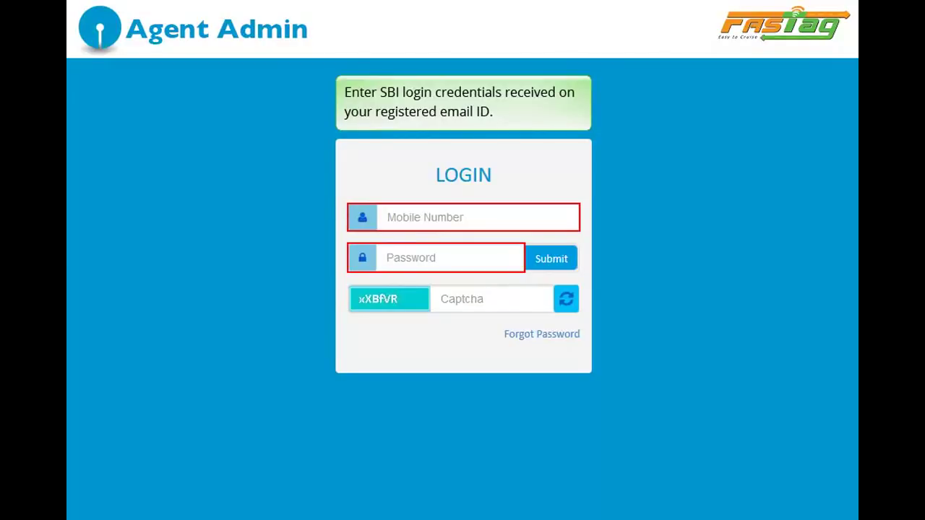
Step: Log into SBI Agent Admin with the agent's mobile number, password and captcha
{"action": "left_click", "coordinate": [477, 217]}
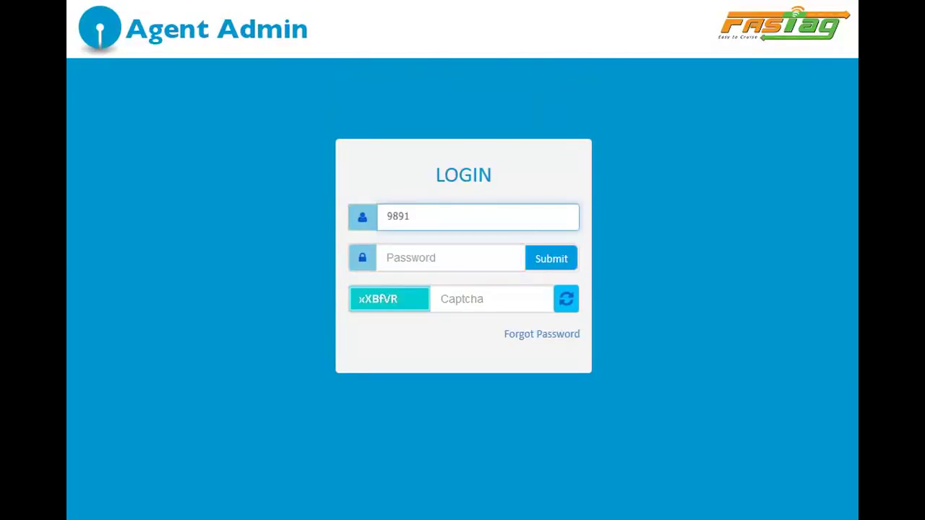
{"action": "left_click", "coordinate": [449, 258]}
{"action": "type", "text": "••••••"}
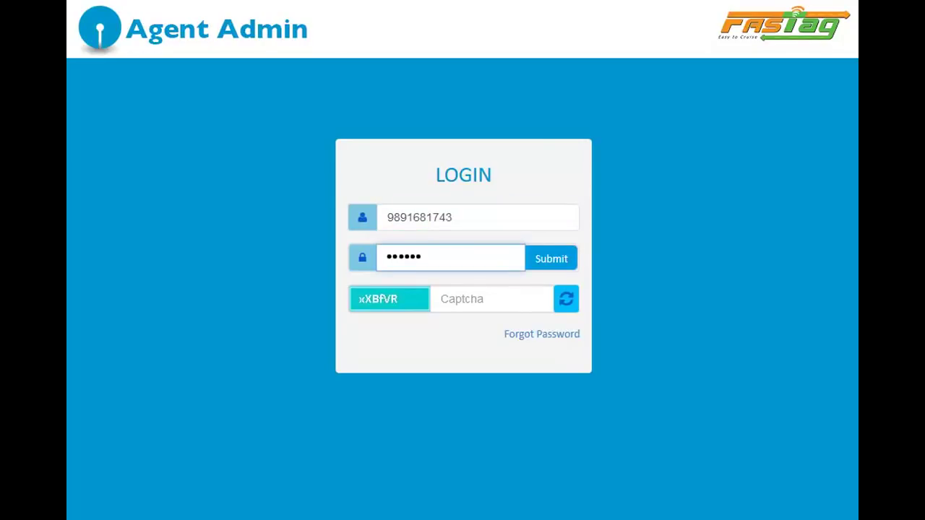
{"action": "left_click", "coordinate": [491, 299]}
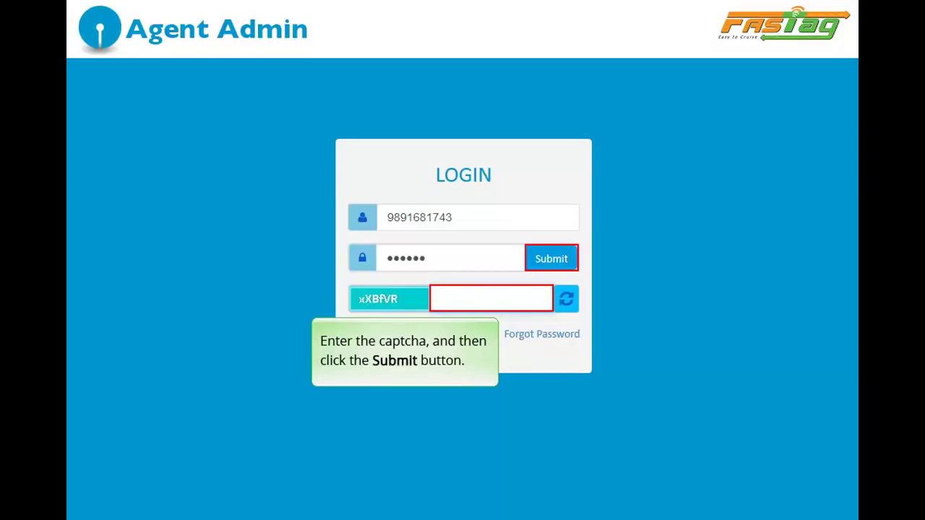
{"action": "type", "text": "xXBfVR"}
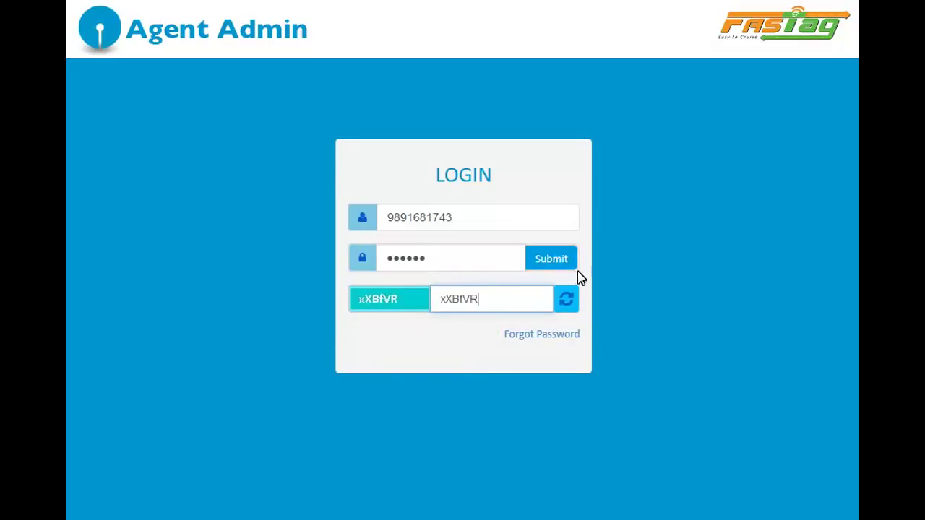
{"action": "left_click", "coordinate": [551, 266]}
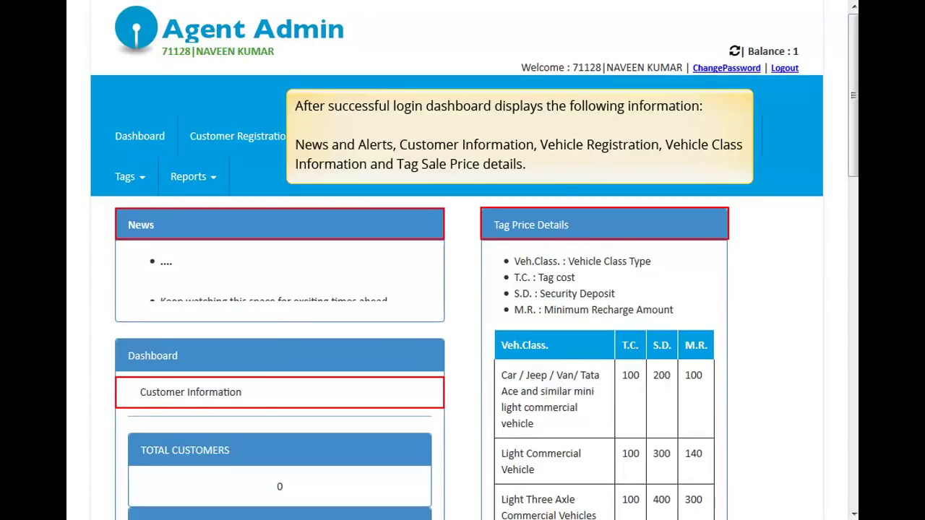
{"action": "left_click_drag", "start_coordinate": [852, 81], "coordinate": [851, 198]}
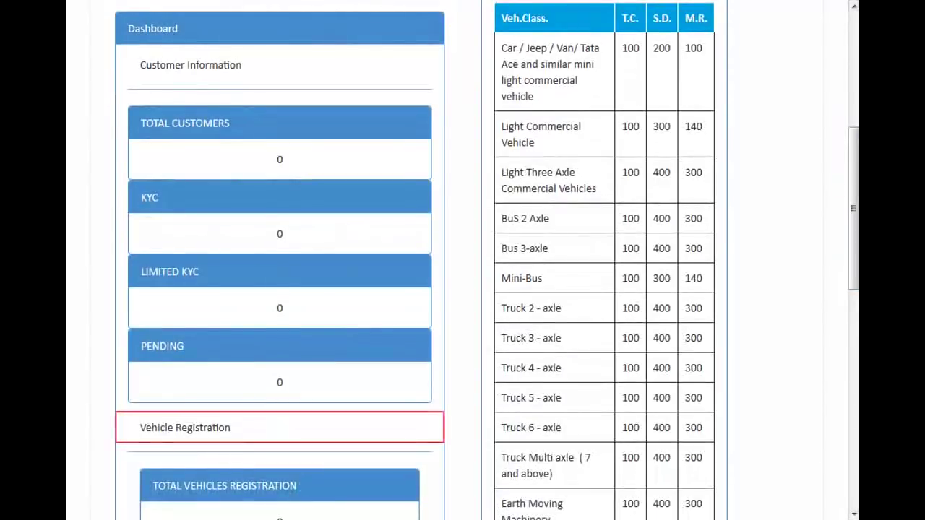
{"action": "left_click_drag", "start_coordinate": [853, 146], "coordinate": [853, 281]}
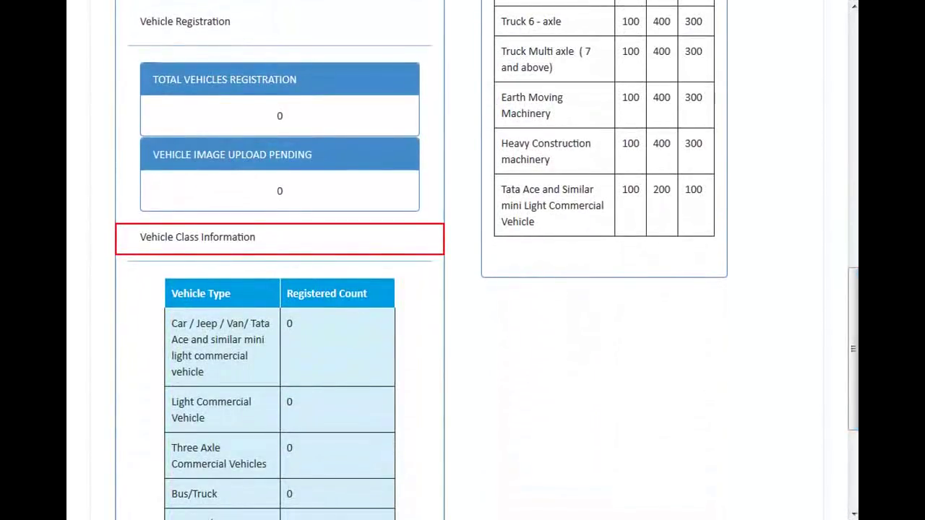
{"action": "left_click_drag", "start_coordinate": [854, 281], "coordinate": [853, 26]}
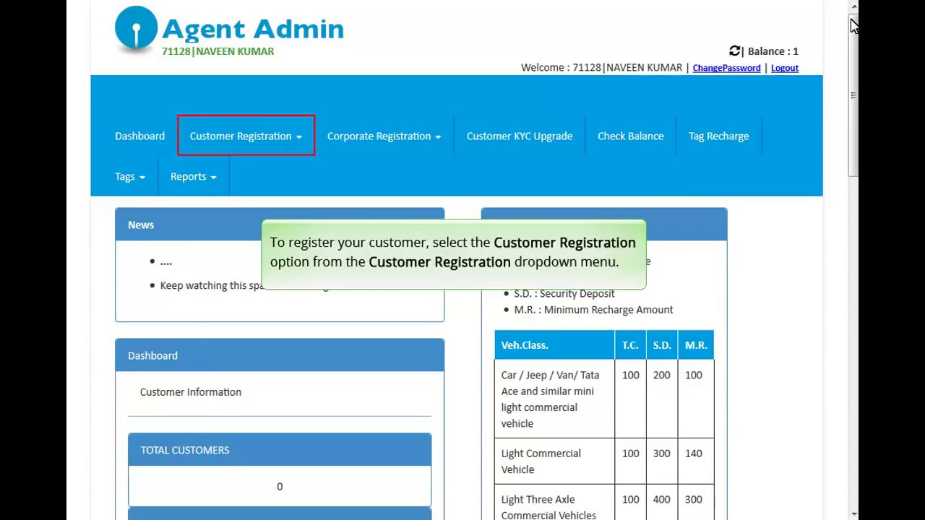
Step: Choose Customer Registration from the Customer Registration menu
{"action": "left_click", "coordinate": [243, 137]}
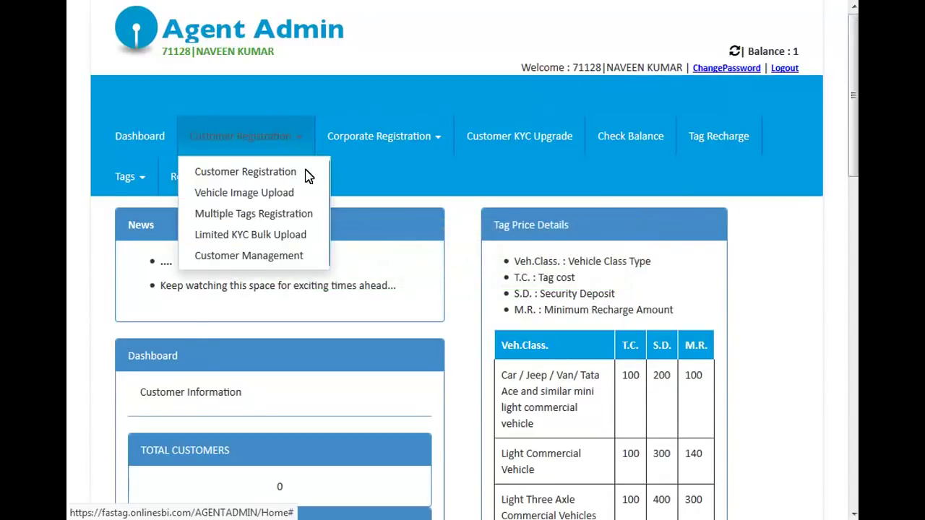
{"action": "left_click", "coordinate": [306, 173]}
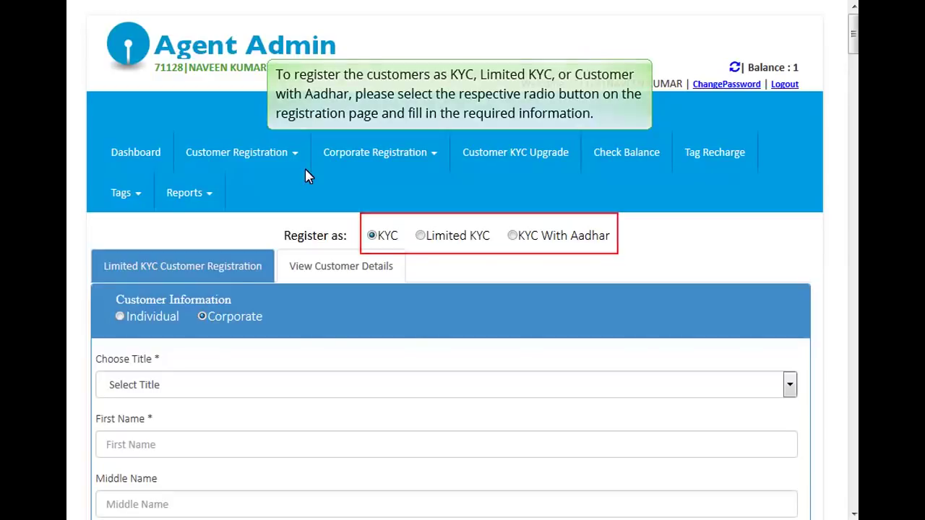
Step: Register an individual Limited KYC customer, ticking the OSV and CSIP confirmations
{"action": "left_click", "coordinate": [419, 235]}
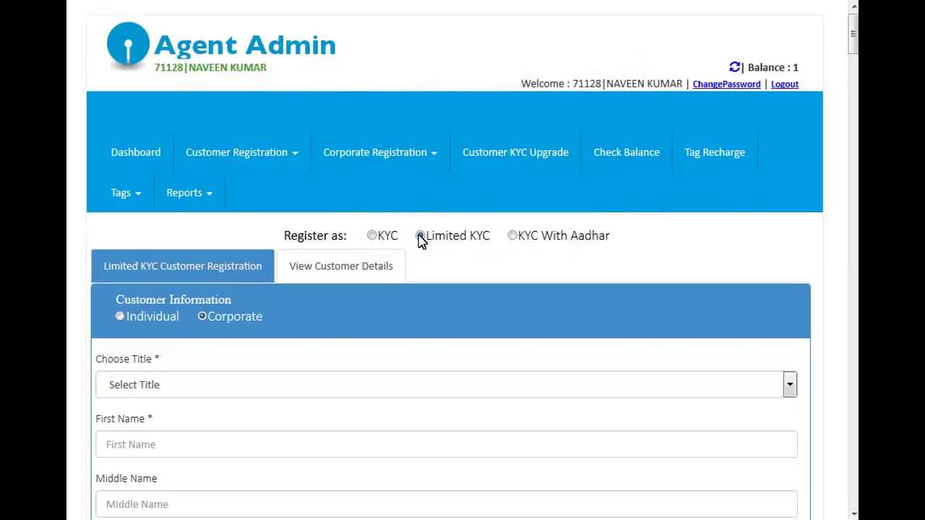
{"action": "left_click", "coordinate": [120, 317]}
{"action": "scroll", "coordinate": [120, 321], "scroll_direction": "down", "scroll_amount": 4}
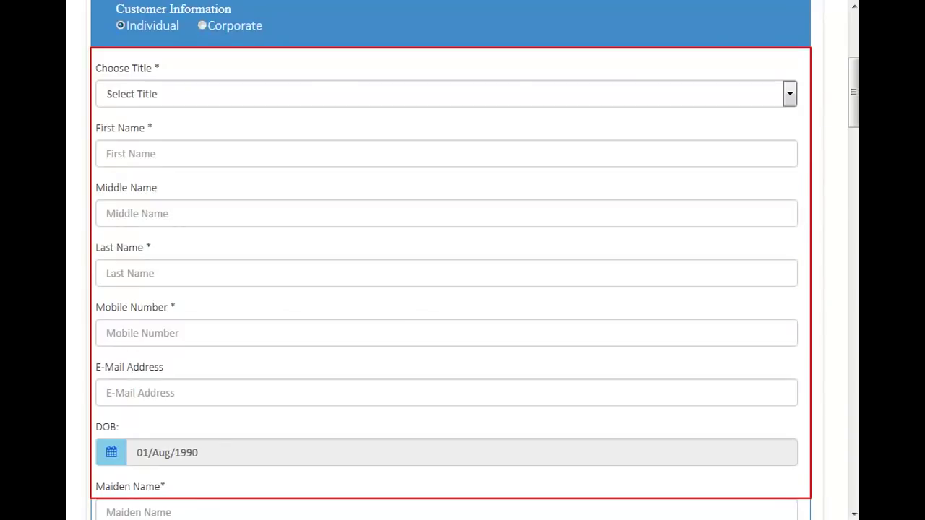
{"action": "left_click", "coordinate": [446, 513]}
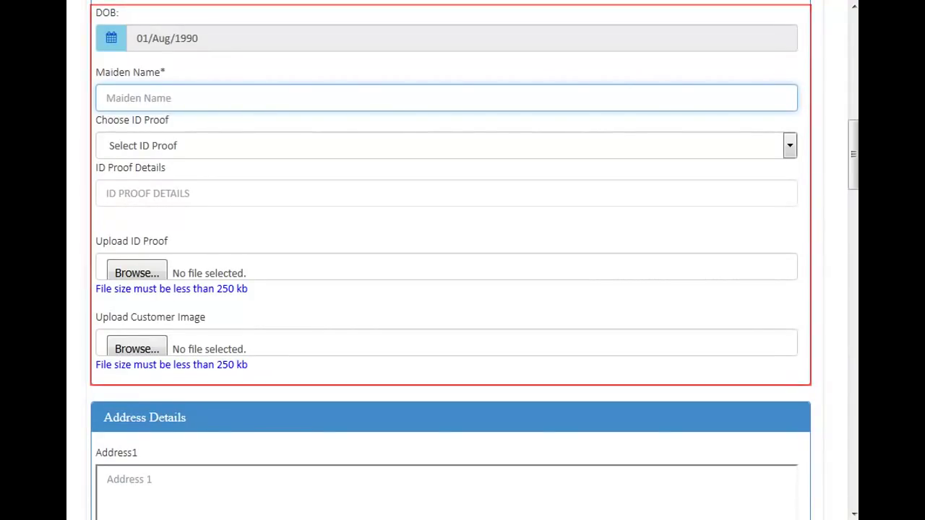
{"action": "scroll", "coordinate": [451, 260], "scroll_direction": "down", "scroll_amount": 5}
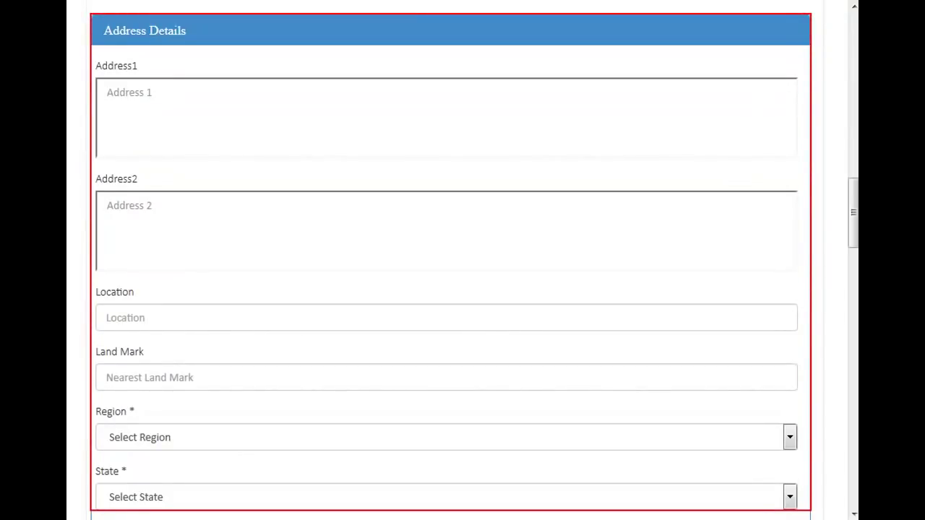
{"action": "scroll", "coordinate": [451, 260], "scroll_direction": "down", "scroll_amount": 8}
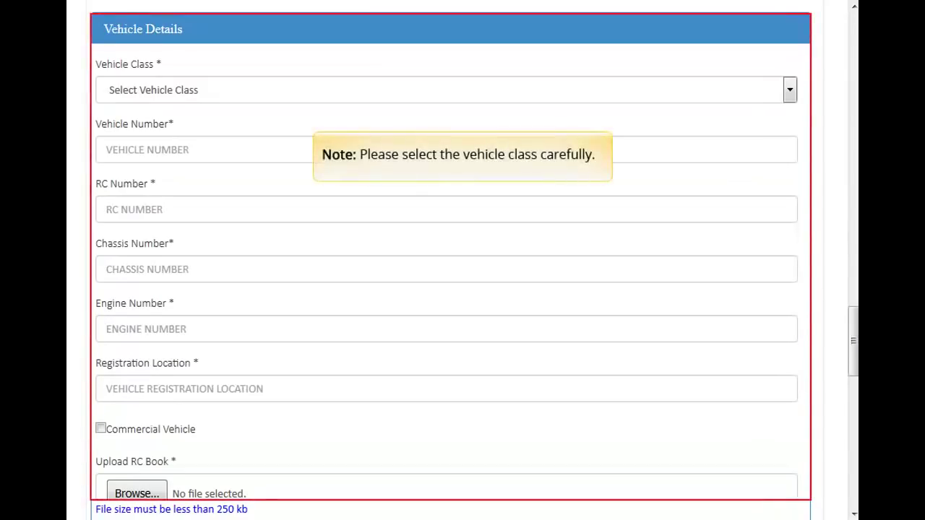
{"action": "scroll", "coordinate": [451, 260], "scroll_direction": "down", "scroll_amount": 8}
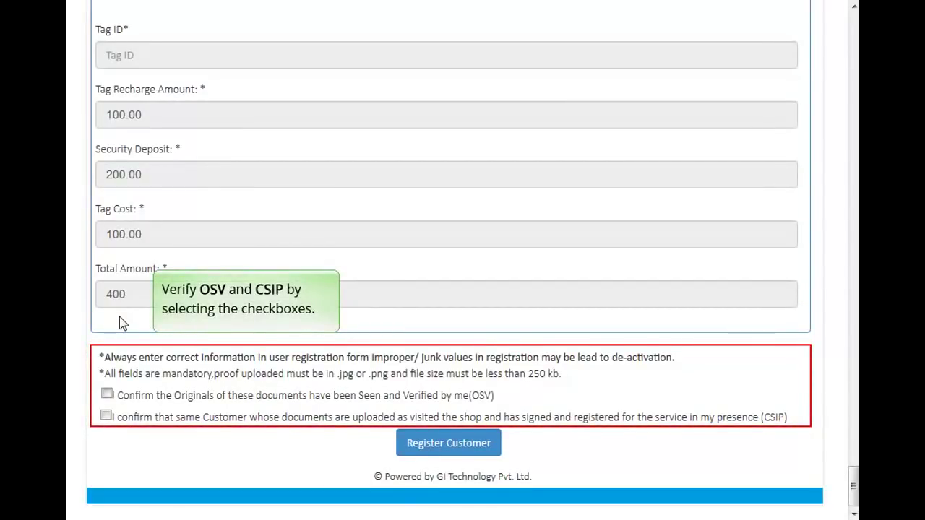
{"action": "left_click", "coordinate": [106, 395]}
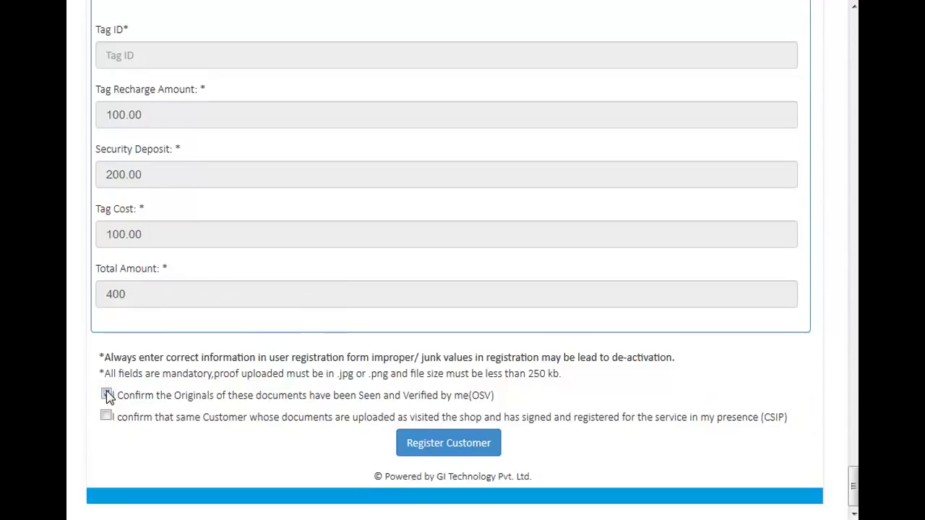
{"action": "left_click", "coordinate": [107, 416]}
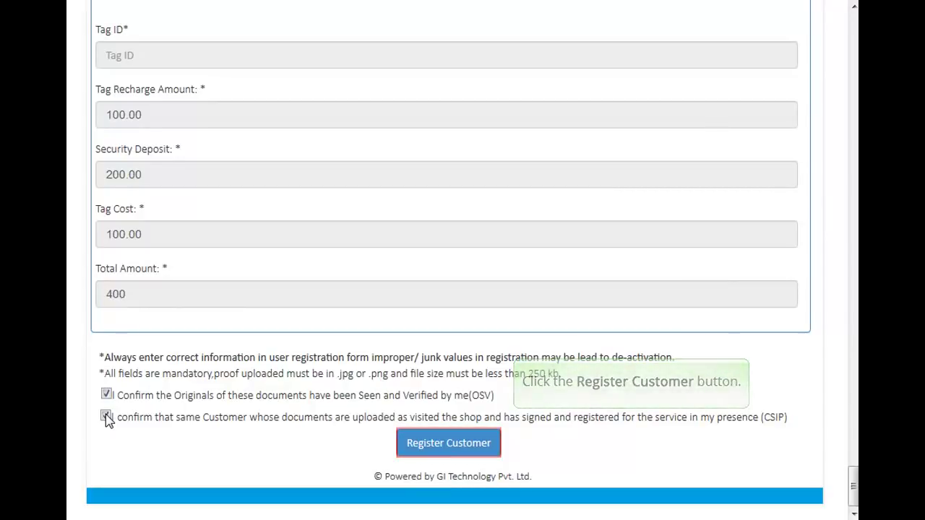
{"action": "left_click", "coordinate": [445, 450]}
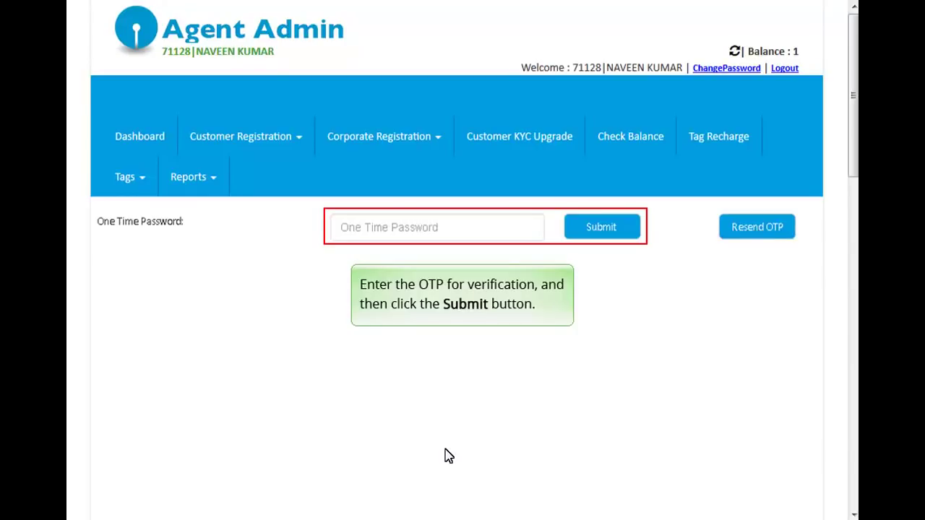
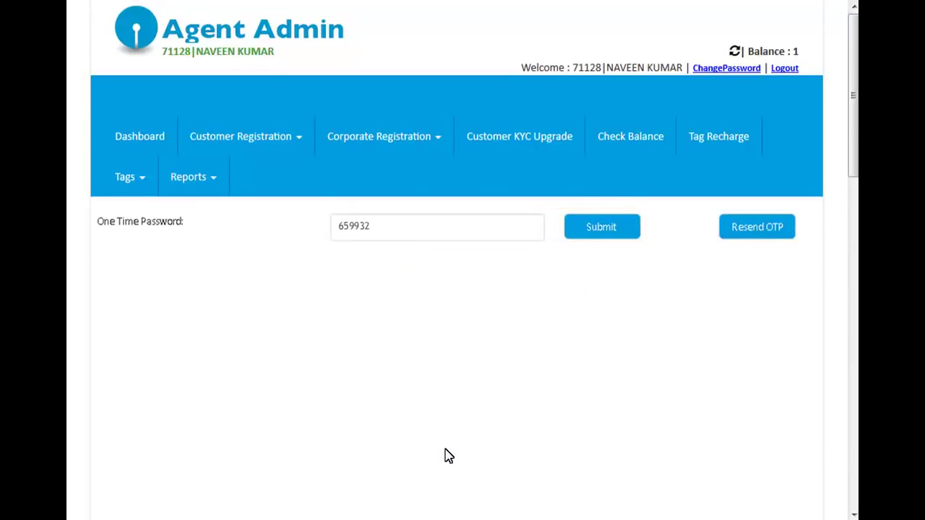
Step: Enter the received one-time password and submit it to complete registration
{"action": "left_click", "coordinate": [623, 229]}
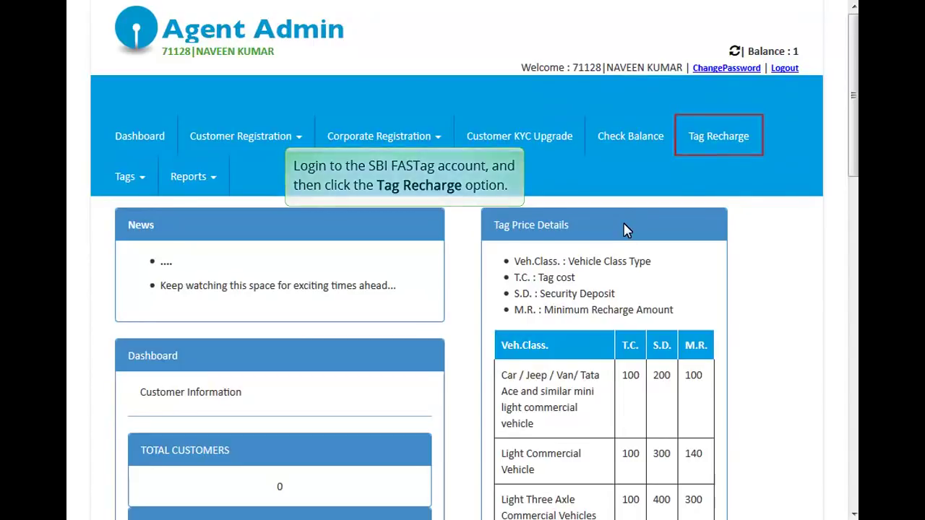
Step: Look up the customer's tag by their mobile number and submit a 1,100-rupee recharge for it
{"action": "left_click", "coordinate": [727, 153]}
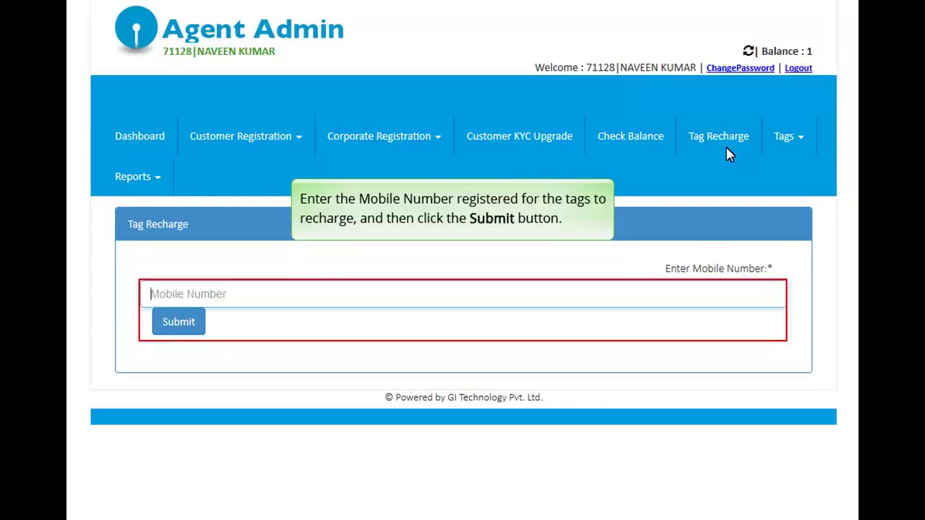
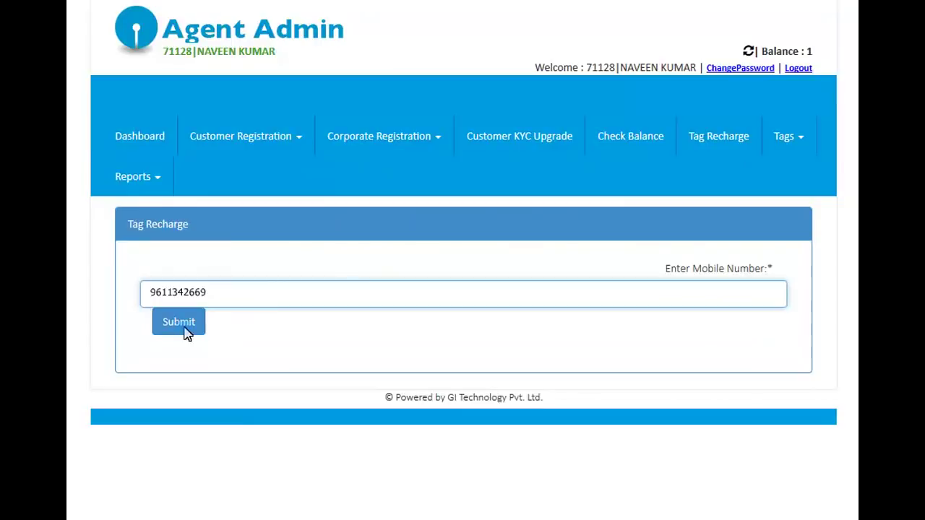
{"action": "left_click", "coordinate": [185, 331]}
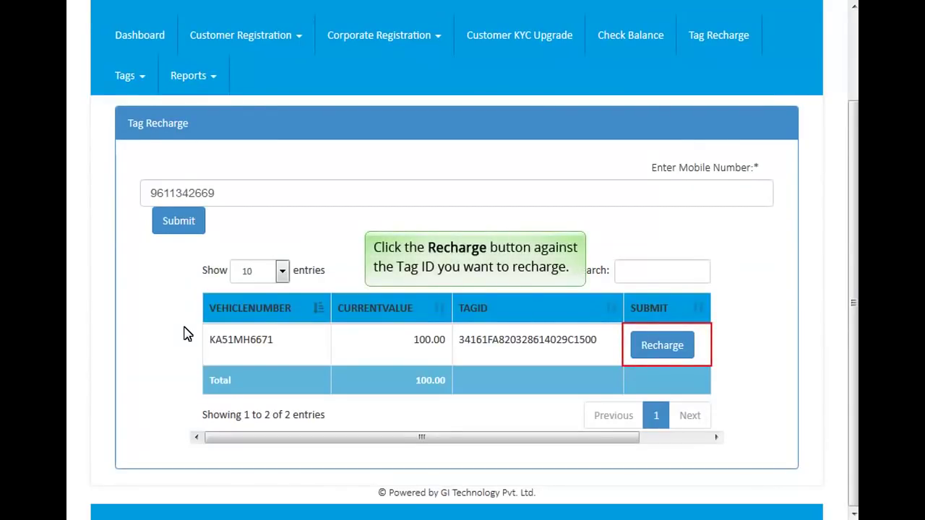
{"action": "left_click", "coordinate": [665, 354]}
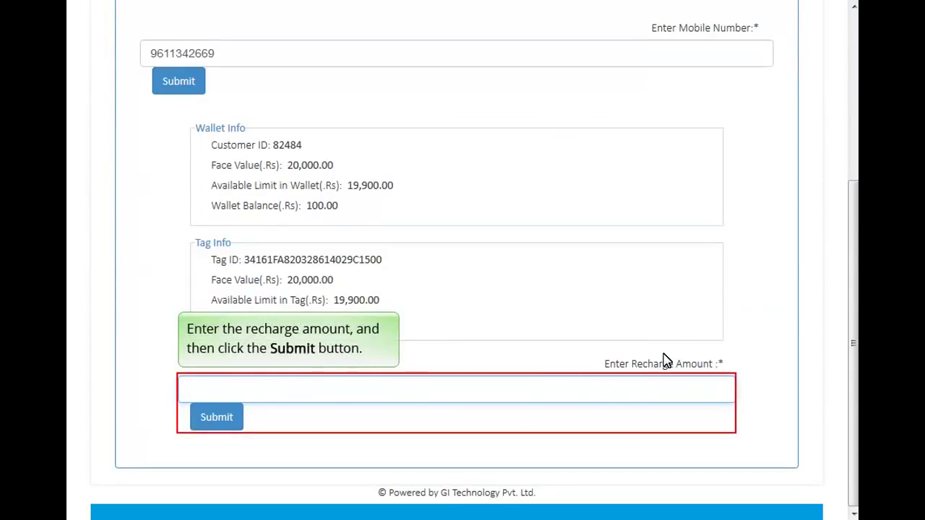
{"action": "type", "text": "1,100"}
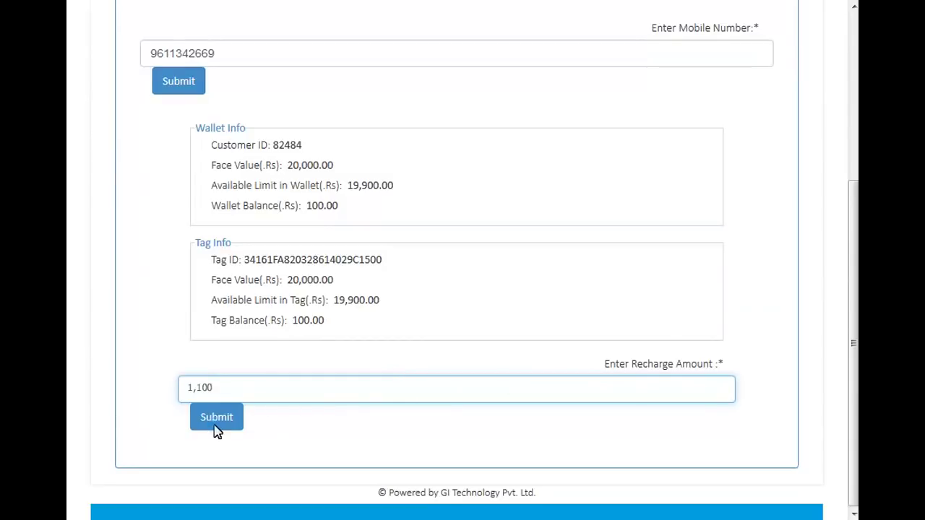
{"action": "left_click", "coordinate": [216, 417]}
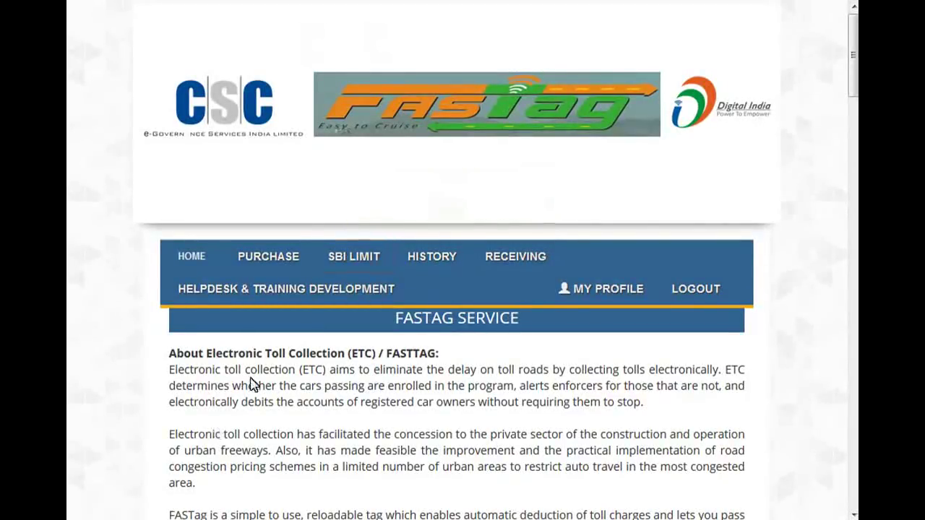
Step: Enter a 1000-rupee SBI limit top-up amount and submit it
{"action": "left_click", "coordinate": [352, 259]}
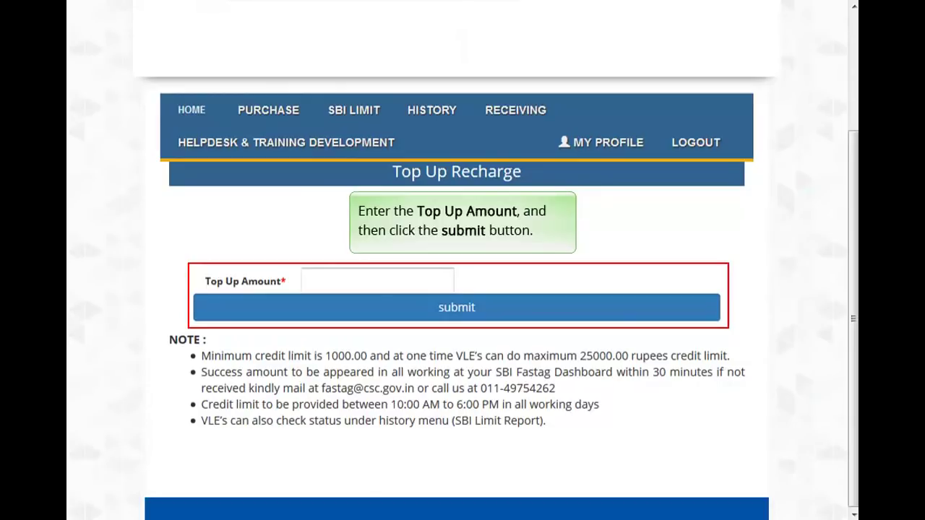
{"action": "type", "text": "1000"}
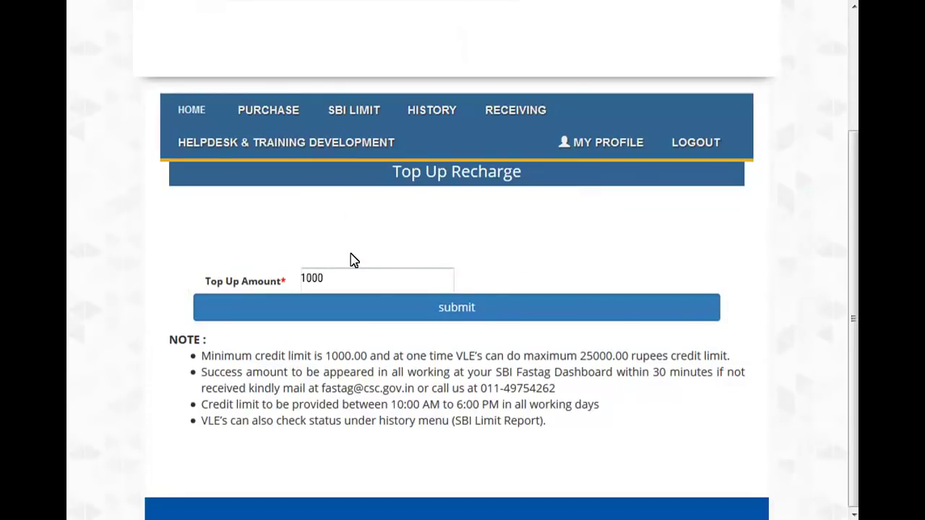
{"action": "left_click", "coordinate": [457, 309]}
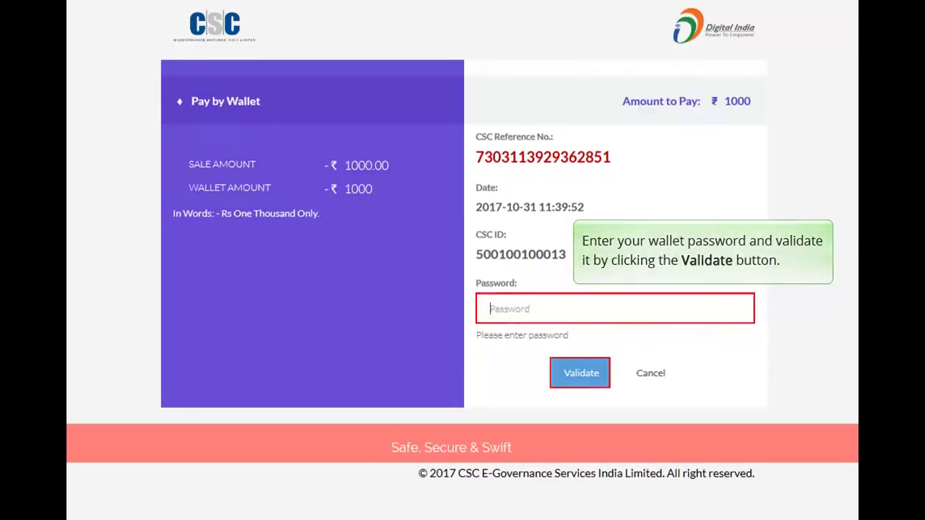
Step: Pay the 1000 top-up from the CSC wallet using the wallet password and PIN
{"action": "type", "text": "••••••••••••"}
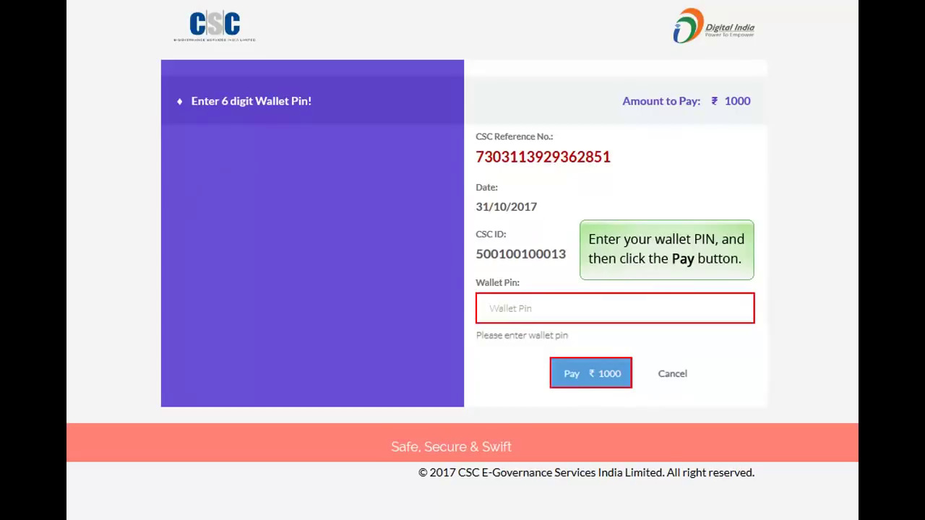
{"action": "left_click", "coordinate": [615, 308]}
{"action": "type", "text": "******"}
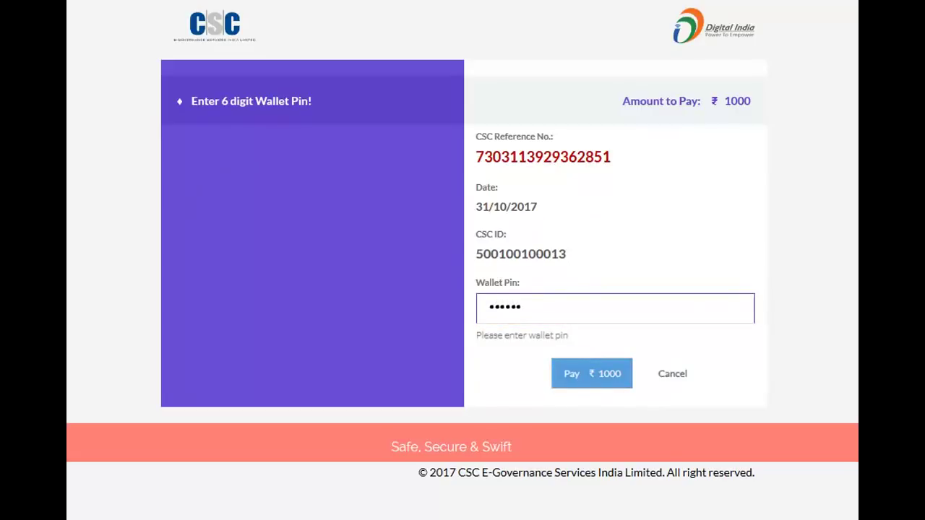
{"action": "left_click", "coordinate": [592, 377]}
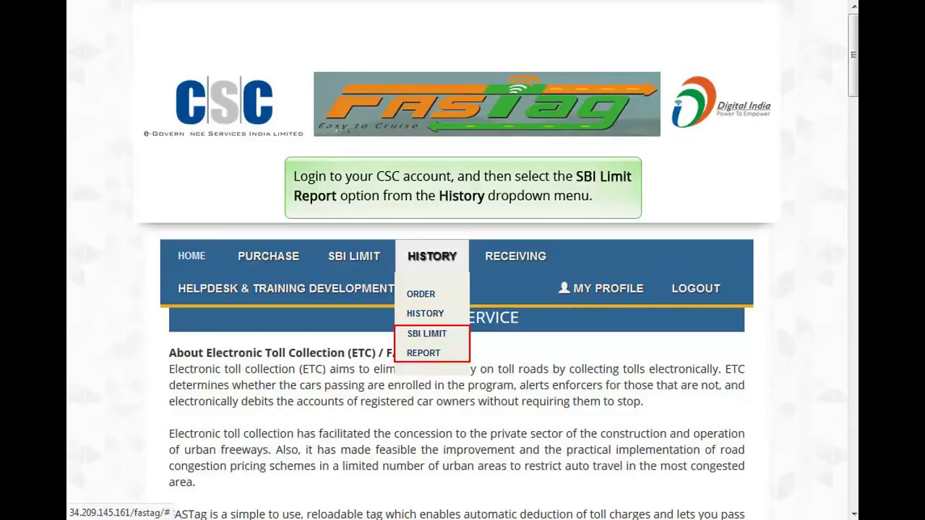
Step: Open the SBI Limit Report from the History menu
{"action": "left_click", "coordinate": [427, 346]}
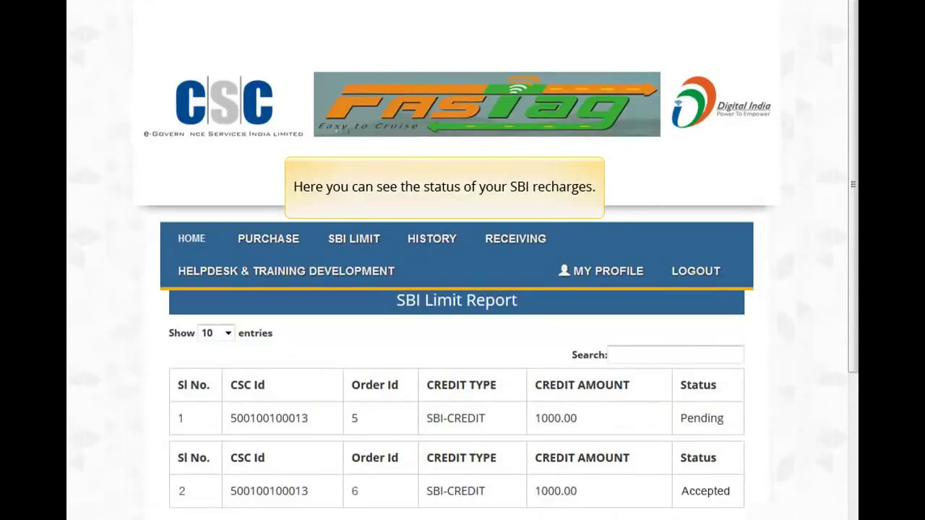